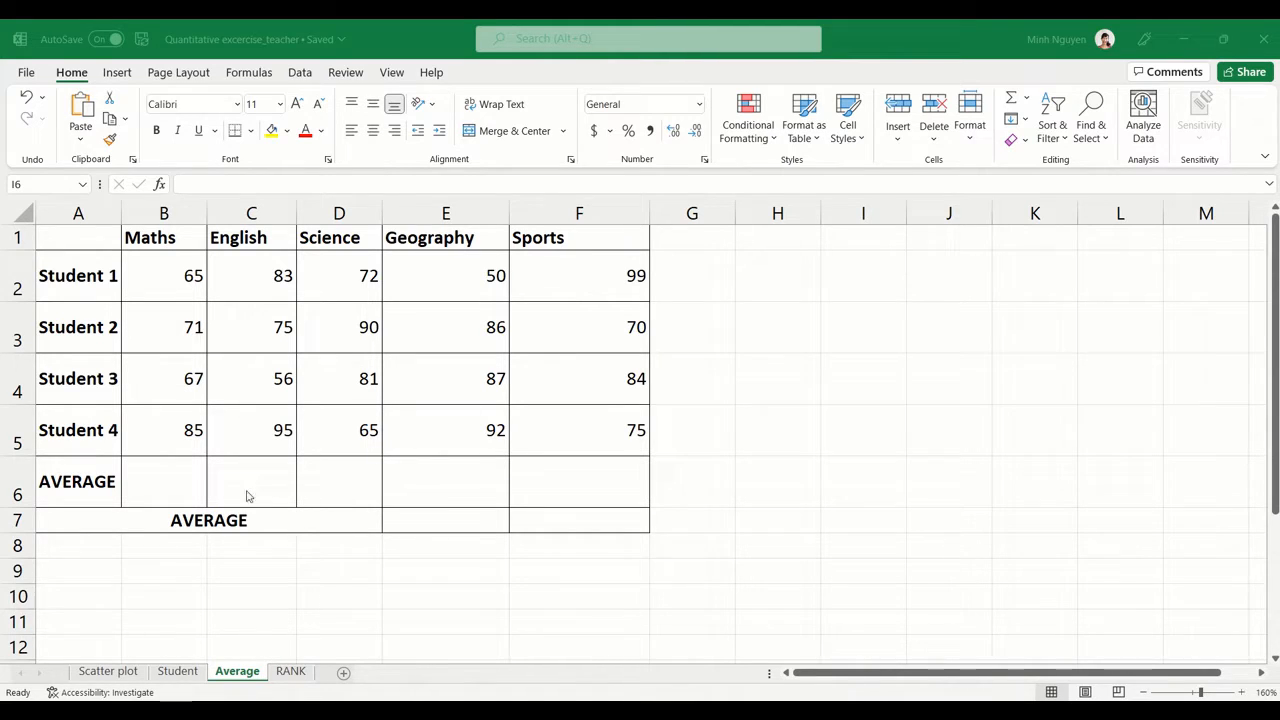
Calculate the Maths average in B6 with =AVERAGE(B2:B5) and make the result bold
left_click(165, 482)
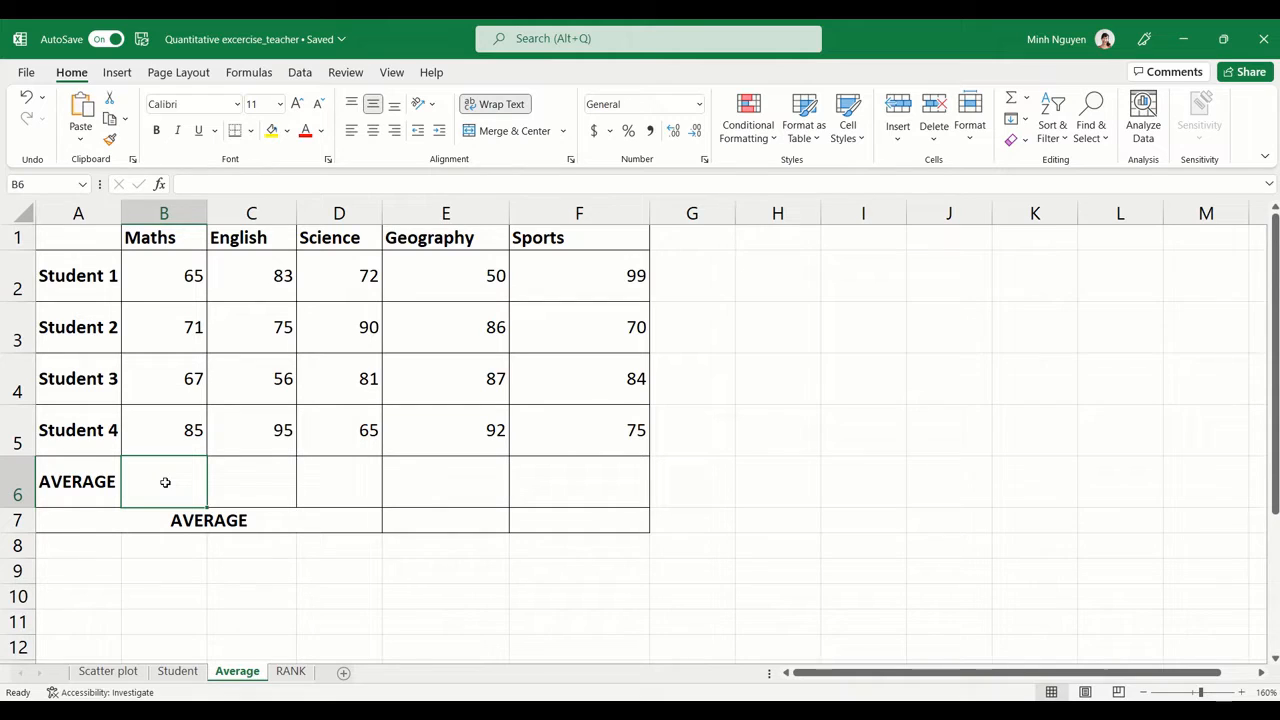
type("=")
key("BackSpace")
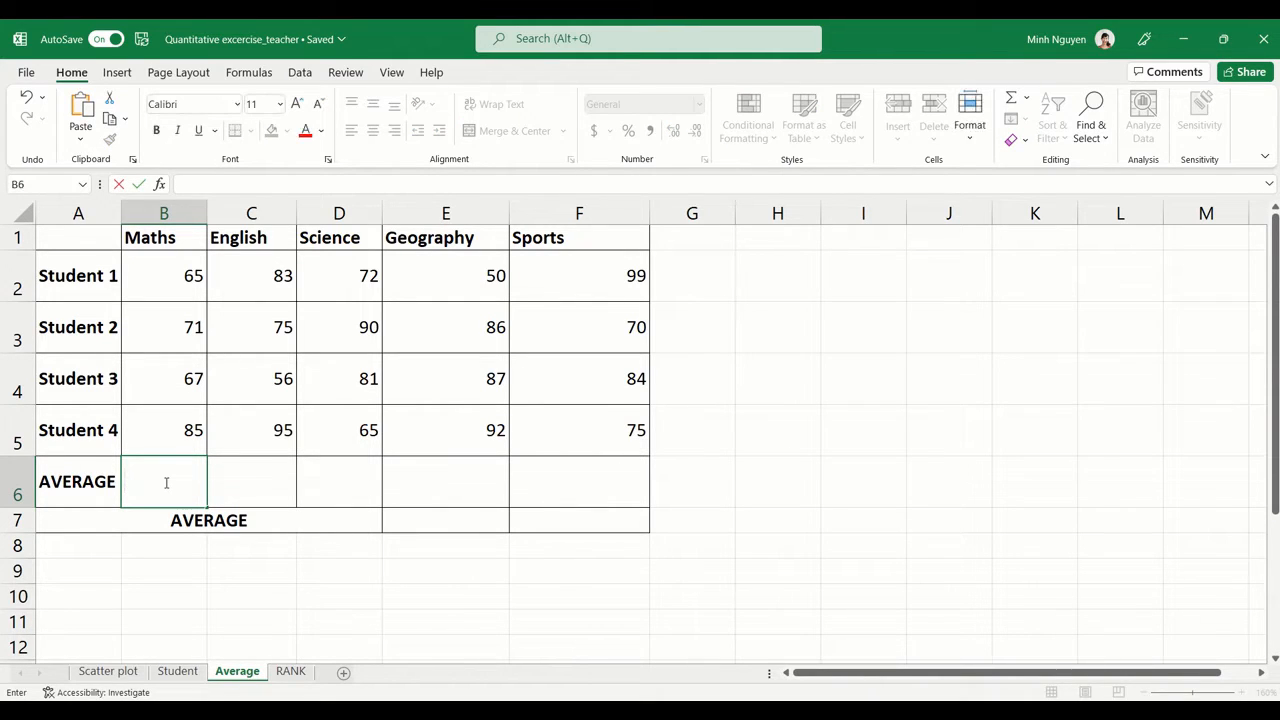
type("=")
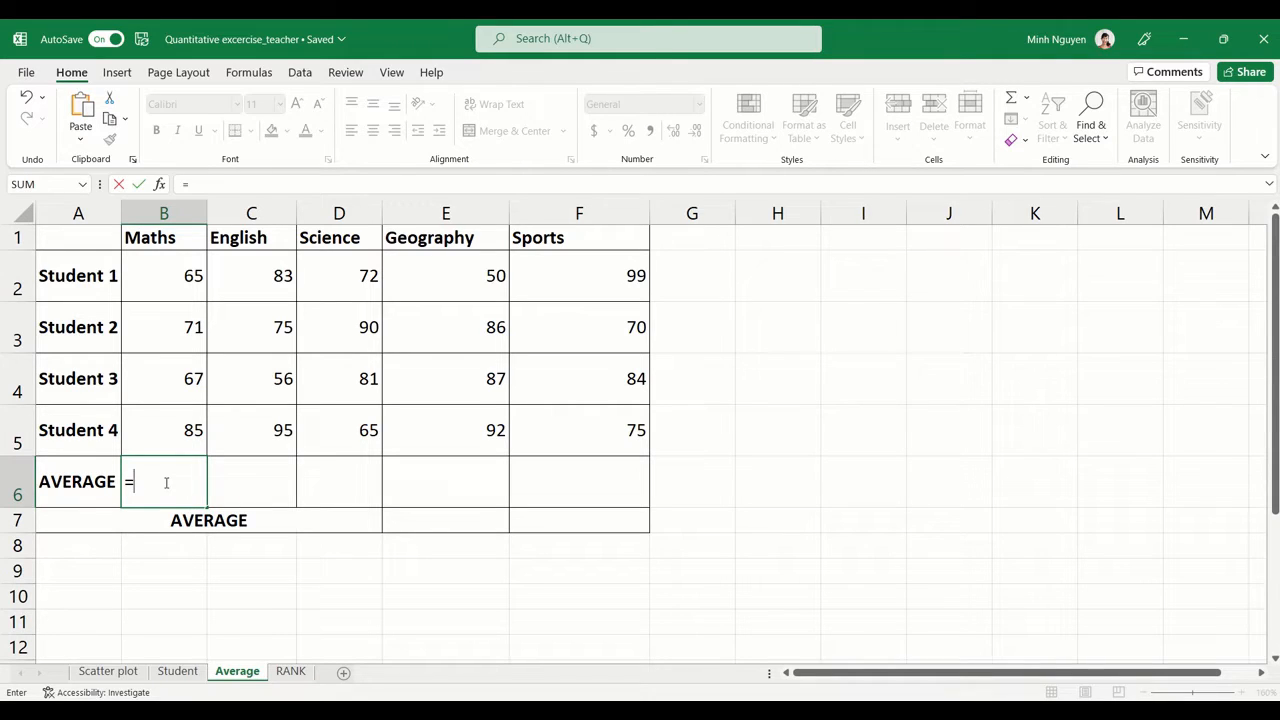
type("a")
key("BackSpace")
type("AV")
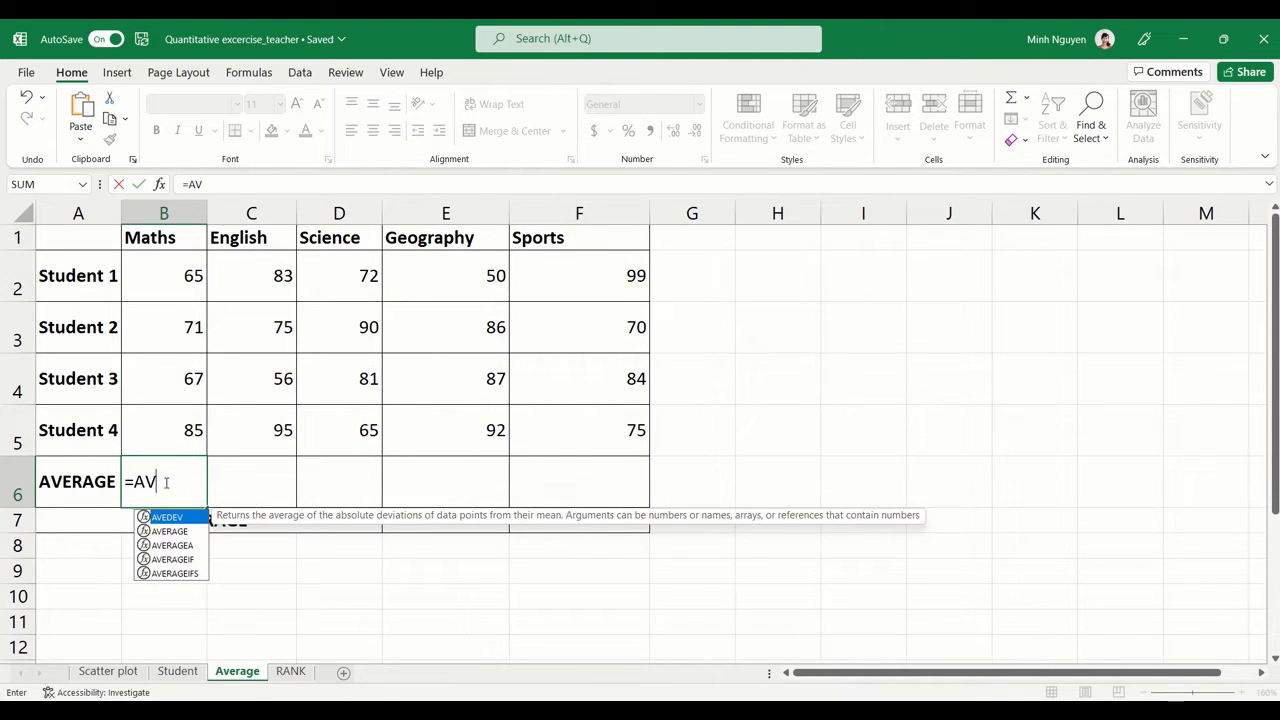
key("Down")
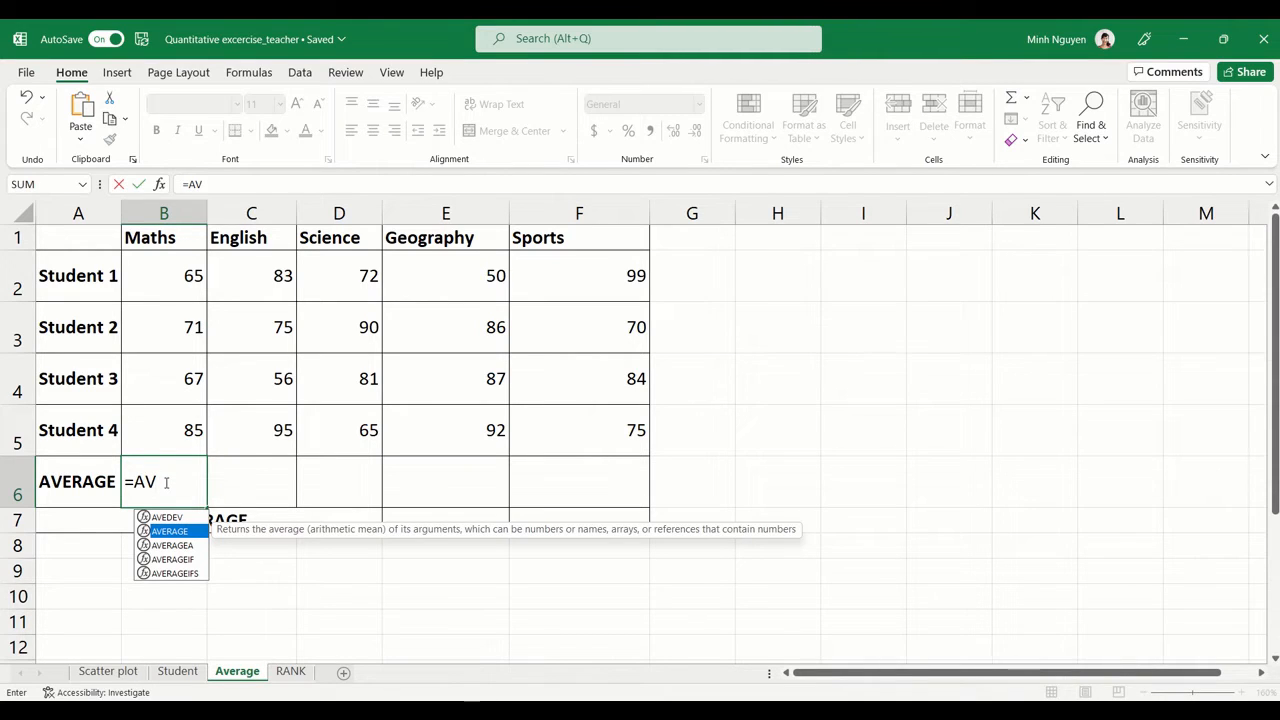
key("Tab")
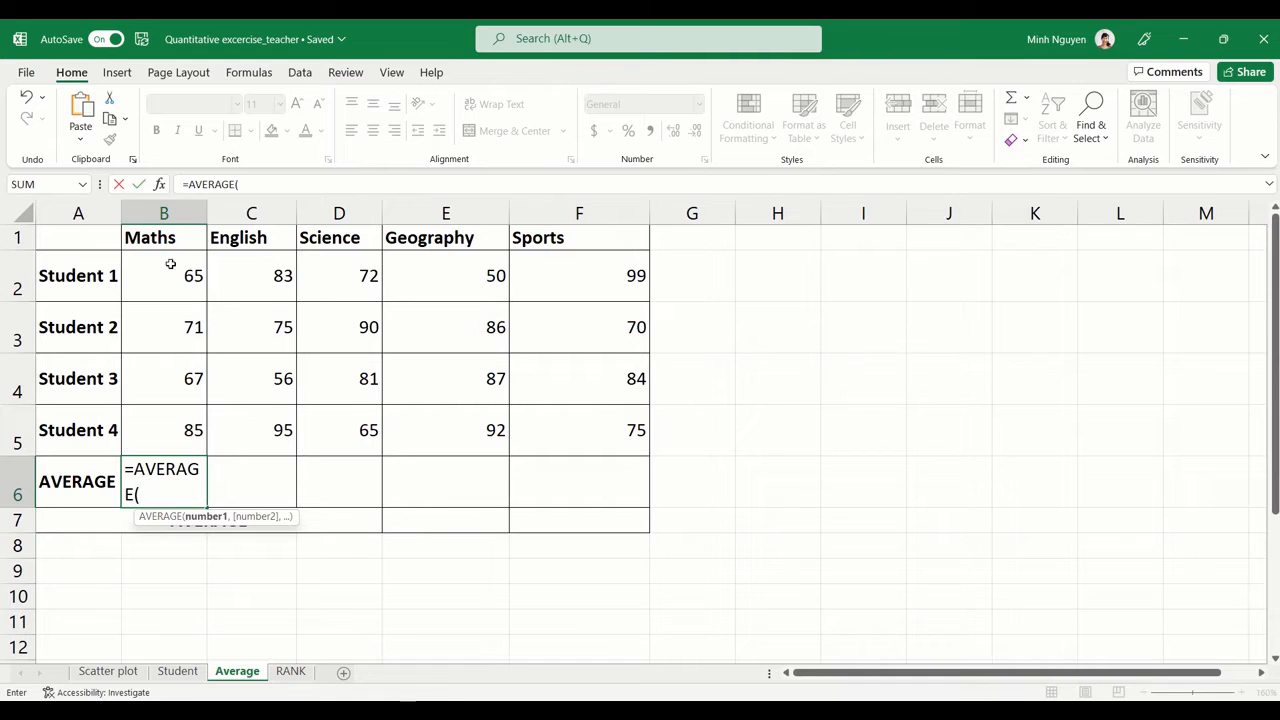
left_click_drag(171, 274, 166, 416)
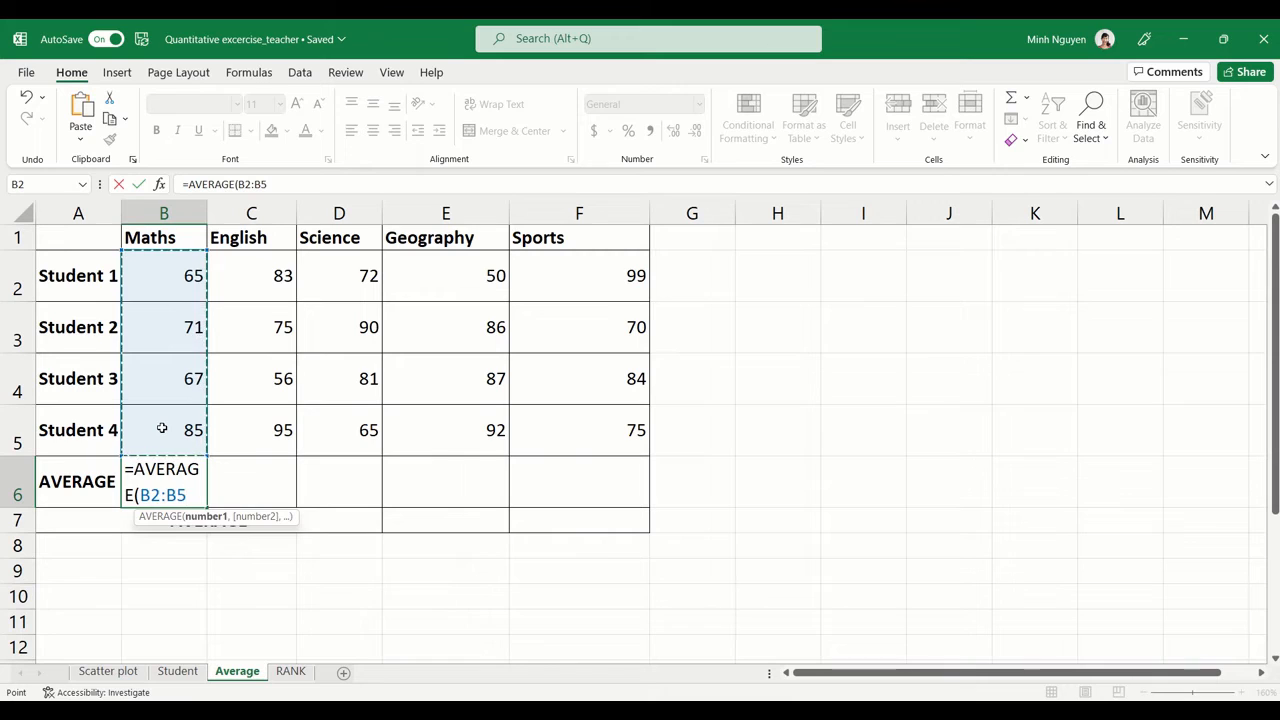
type(")")
key("Return")
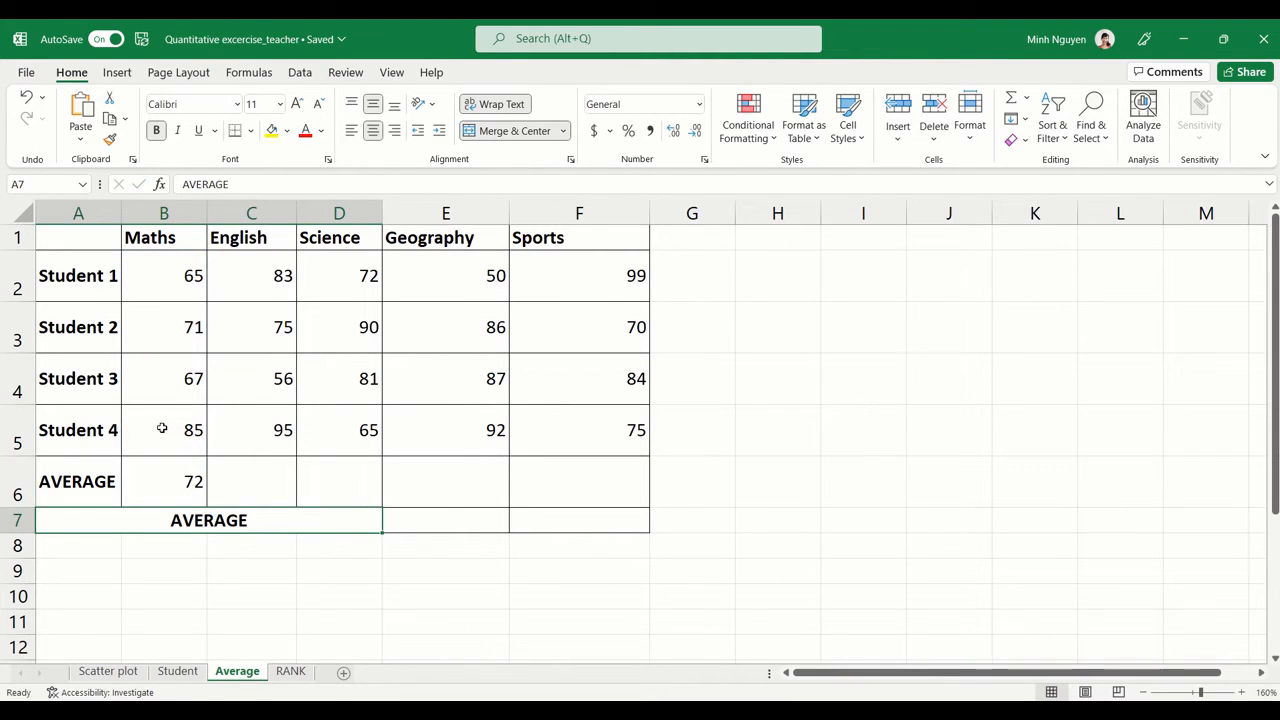
left_click(169, 491)
left_click(157, 131)
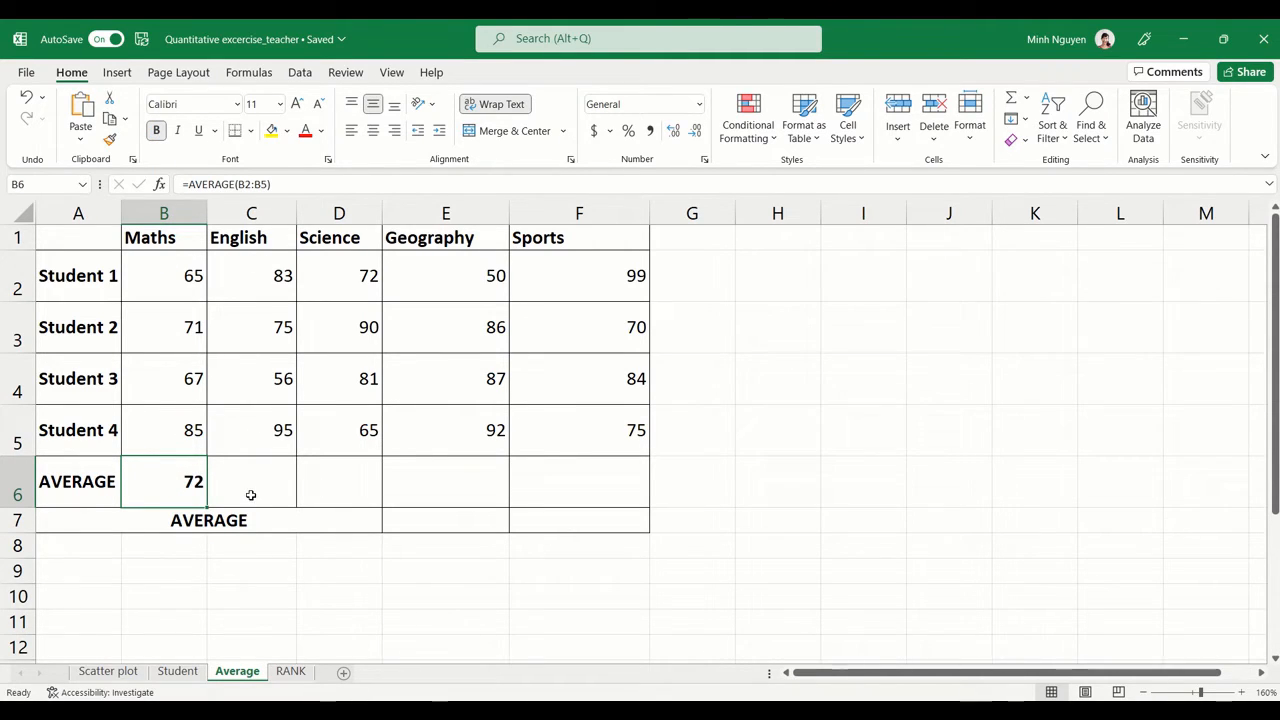
Calculate the English average in C6 with the formula =AVERAGE(C2:C5)
left_click(251, 495)
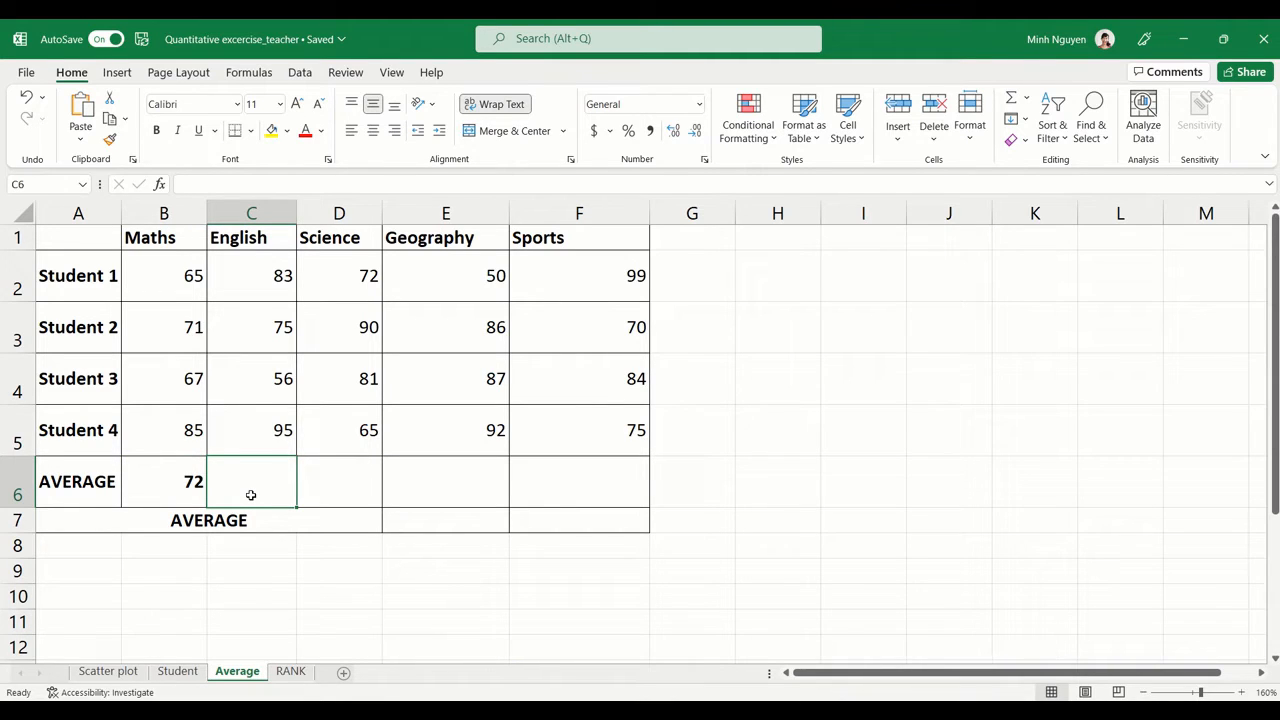
type("=")
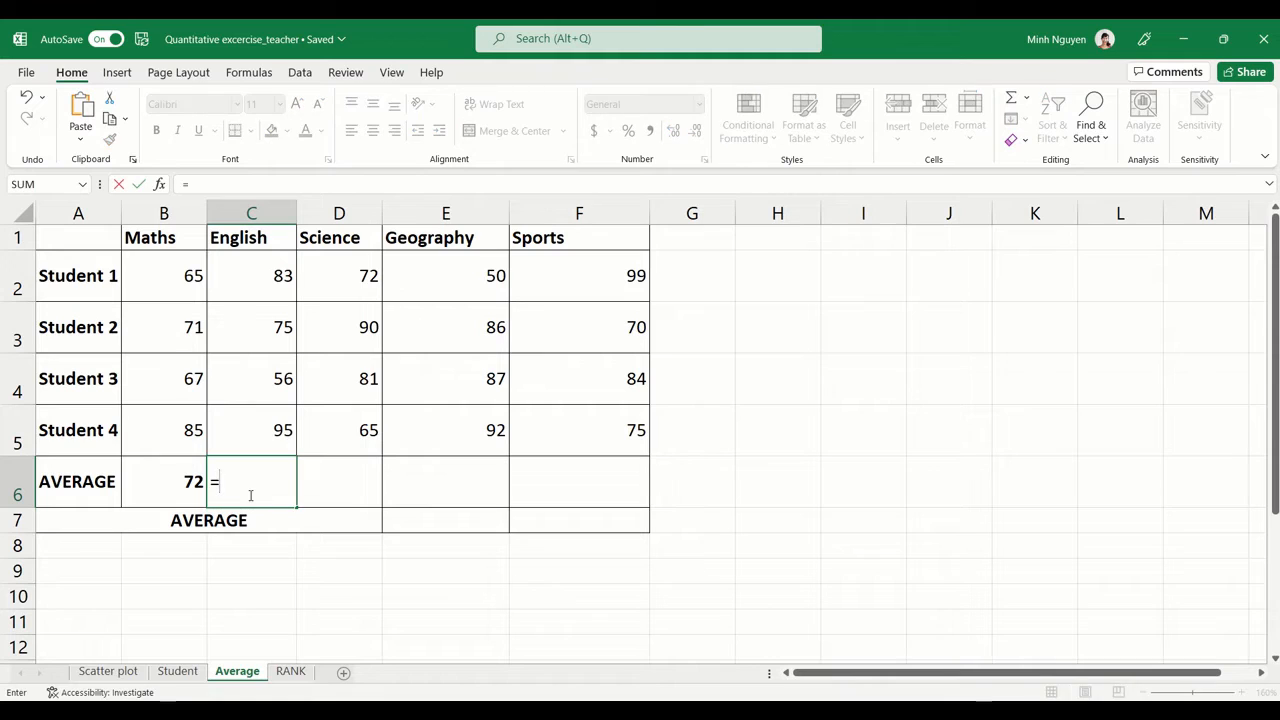
type("AV")
key("Down")
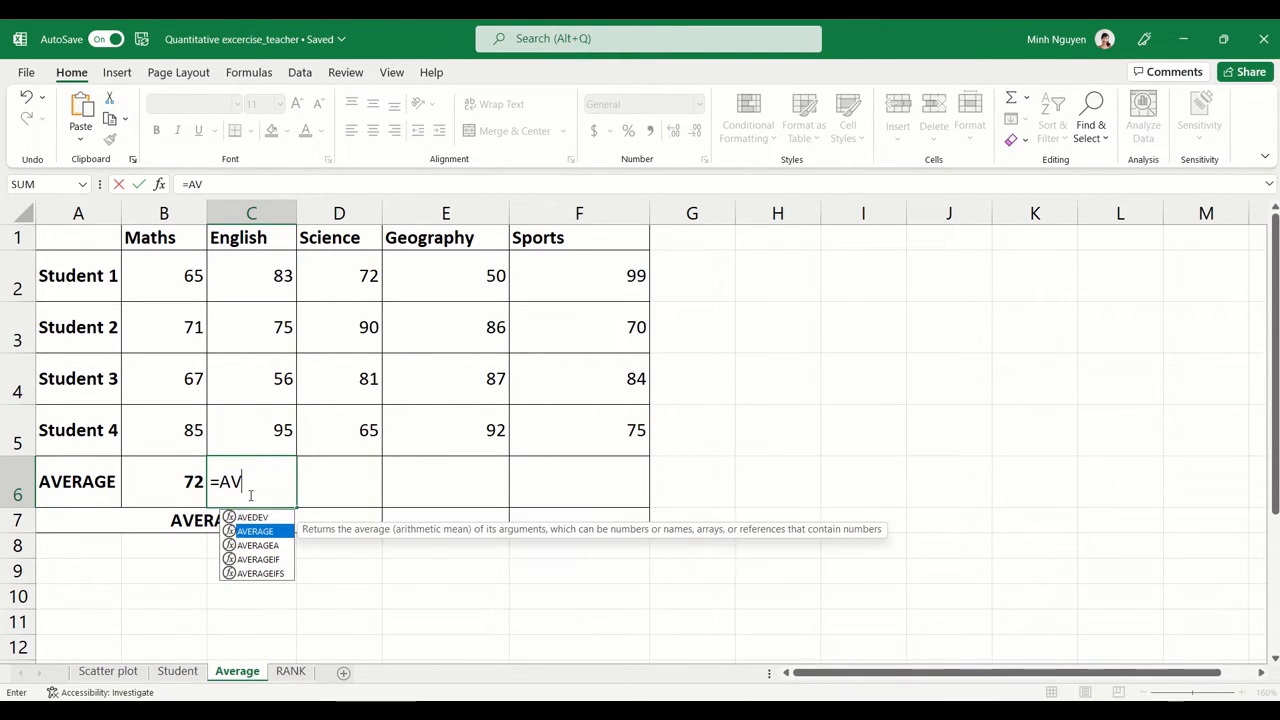
key("Tab")
left_click_drag(280, 275, 232, 418)
type(")")
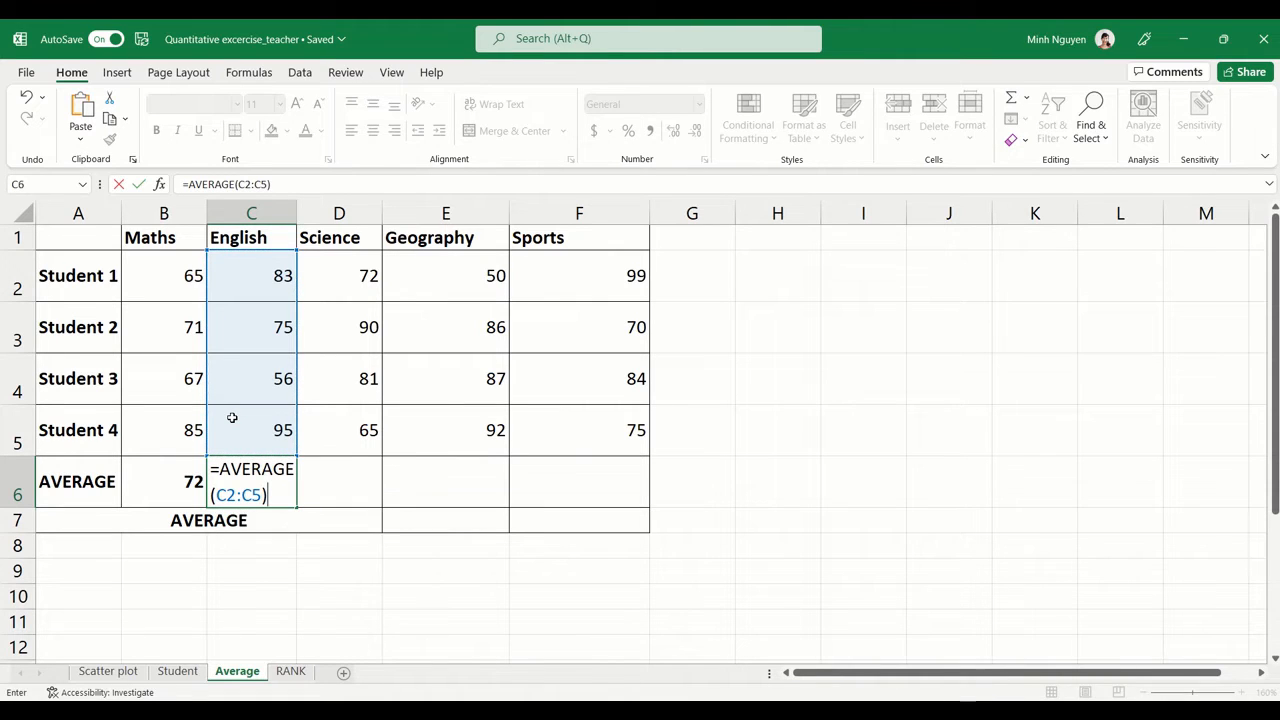
key("Return")
Fill the English average formula across from C6 to F6 and remove the bold formatting from the averages in B6:F6
left_click(283, 488)
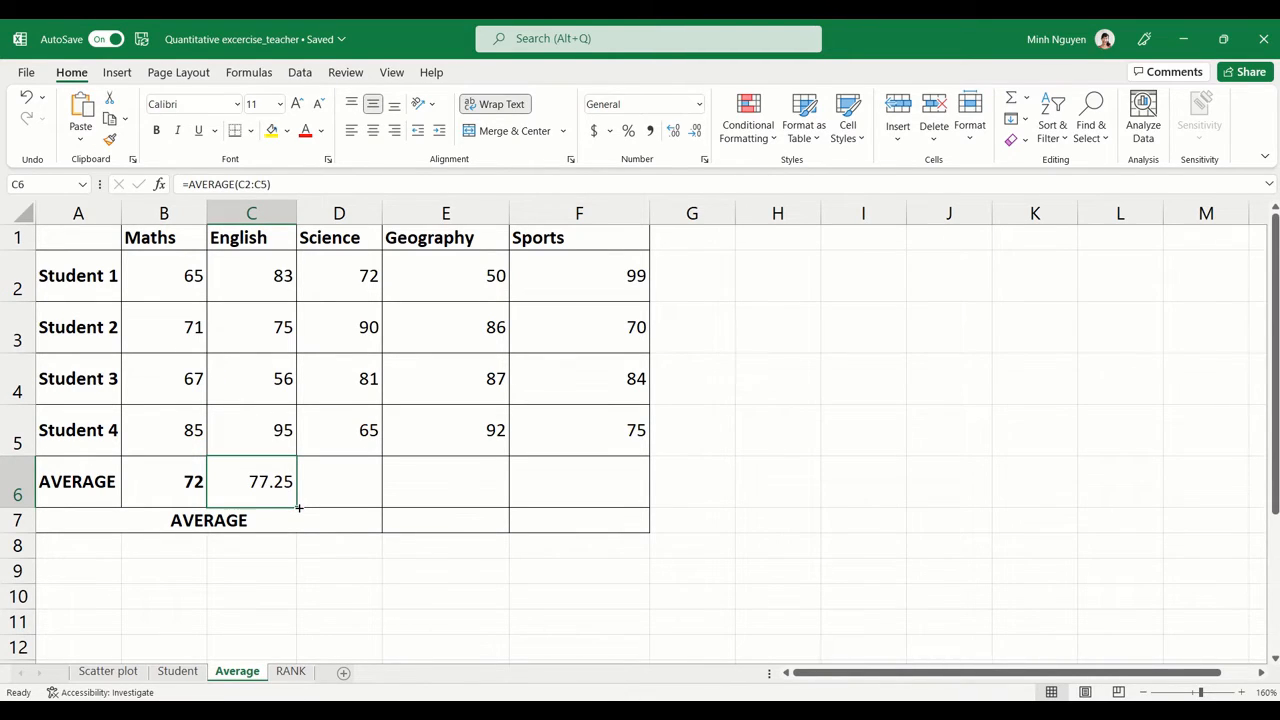
left_click_drag(297, 508, 464, 505)
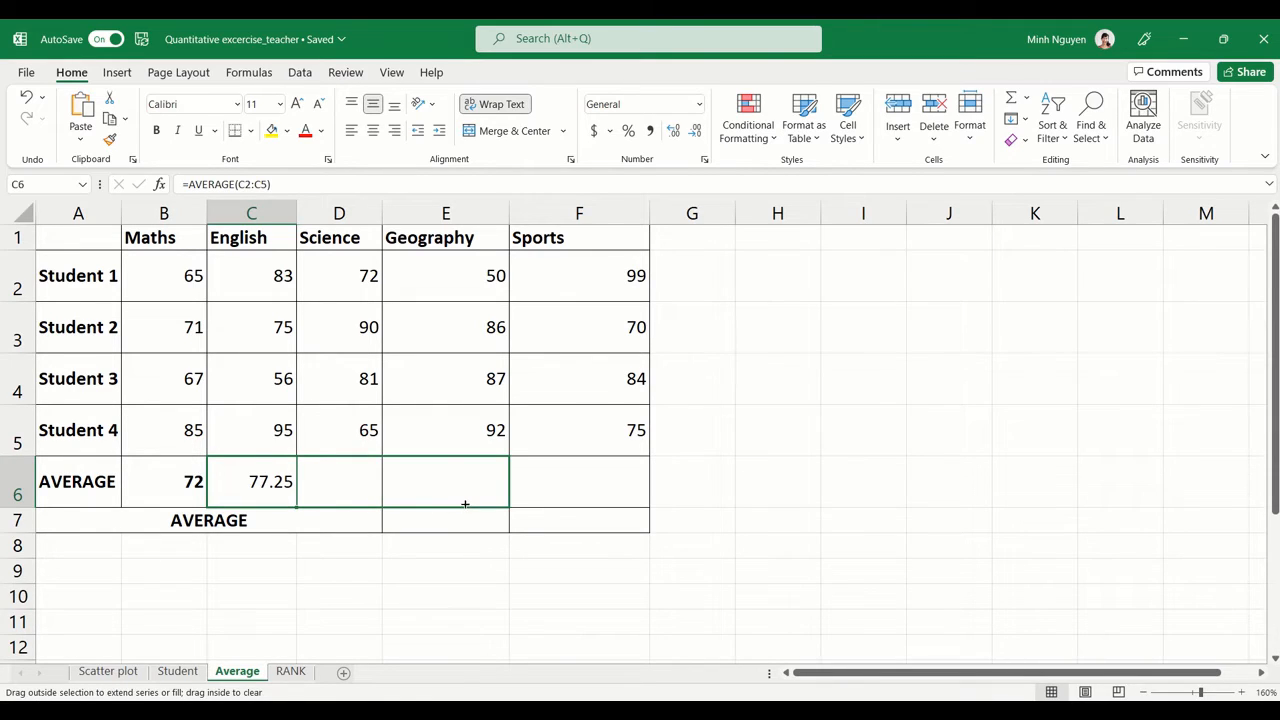
left_click_drag(552, 501, 588, 496)
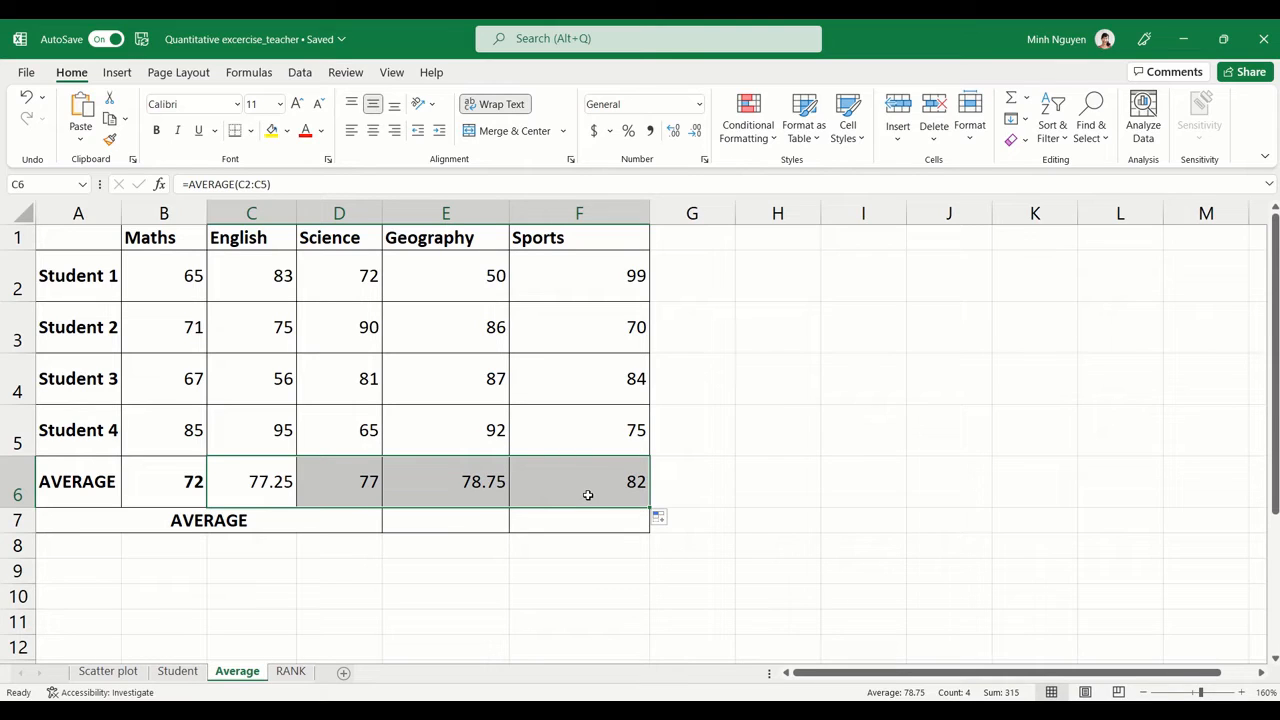
left_click(582, 516)
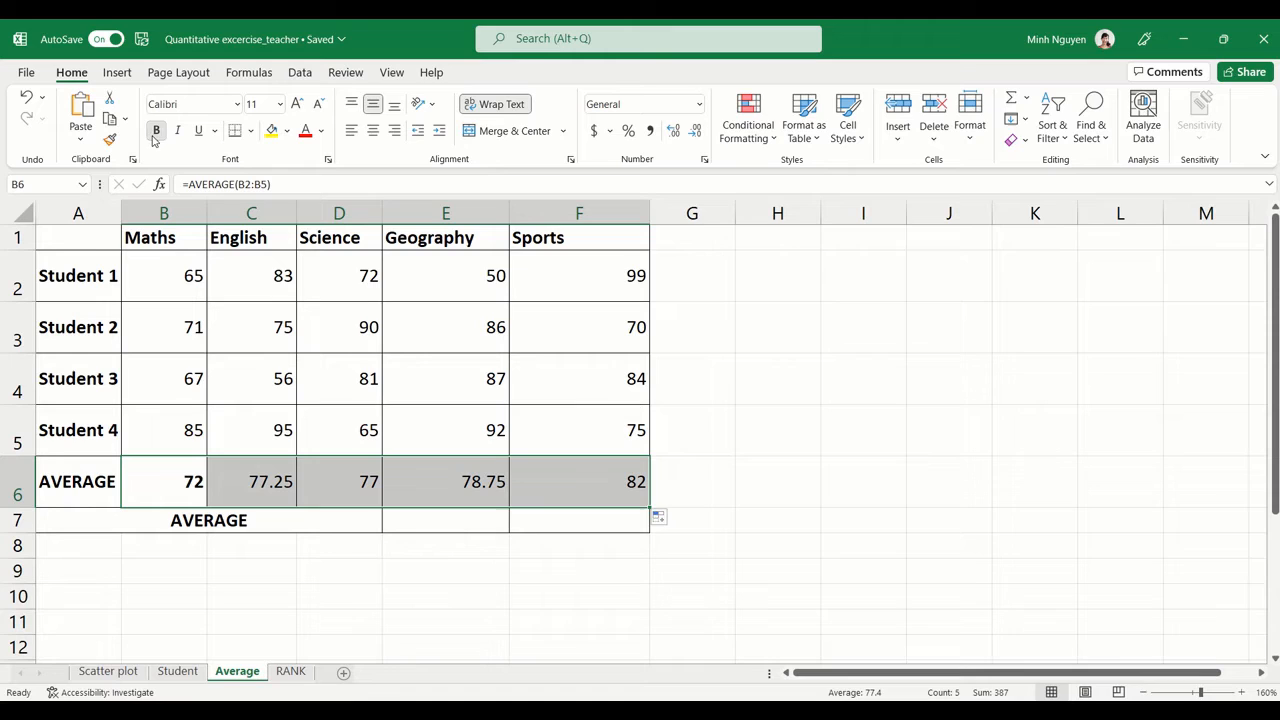
left_click(157, 131)
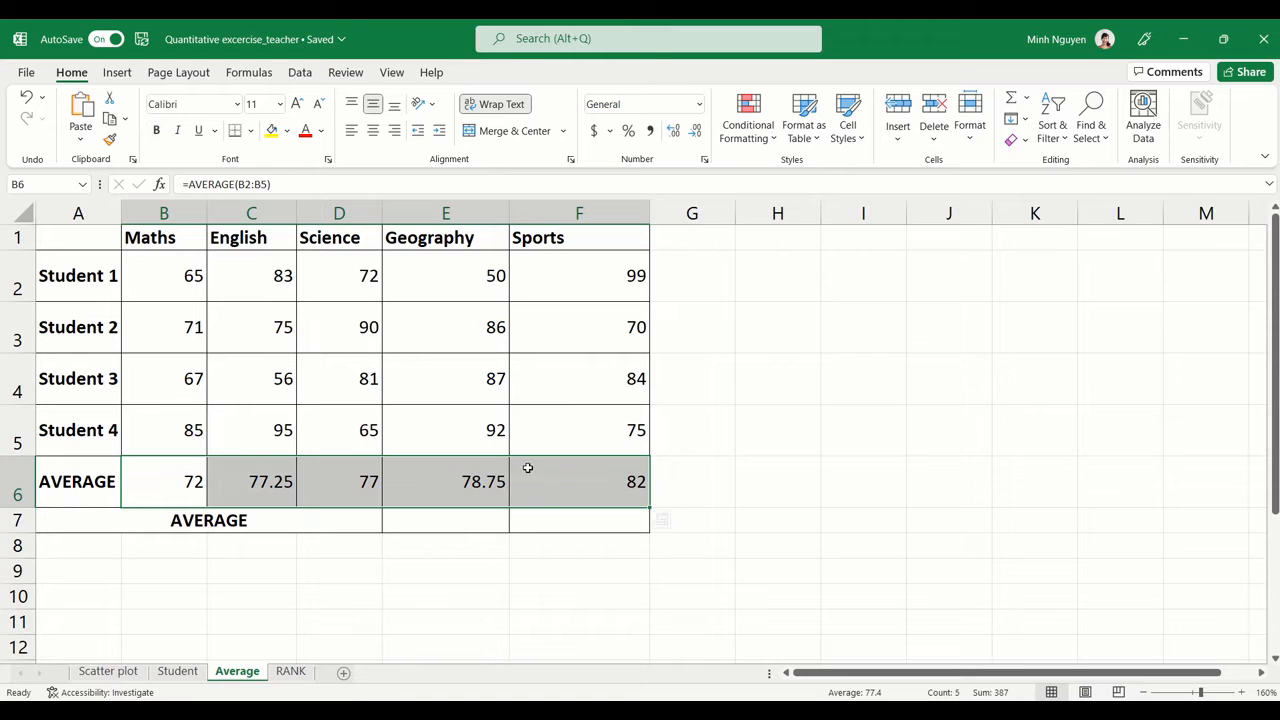
Calculate the overall average of all students' marks in F7 with =AVERAGE(B2:F5)
left_click(537, 520)
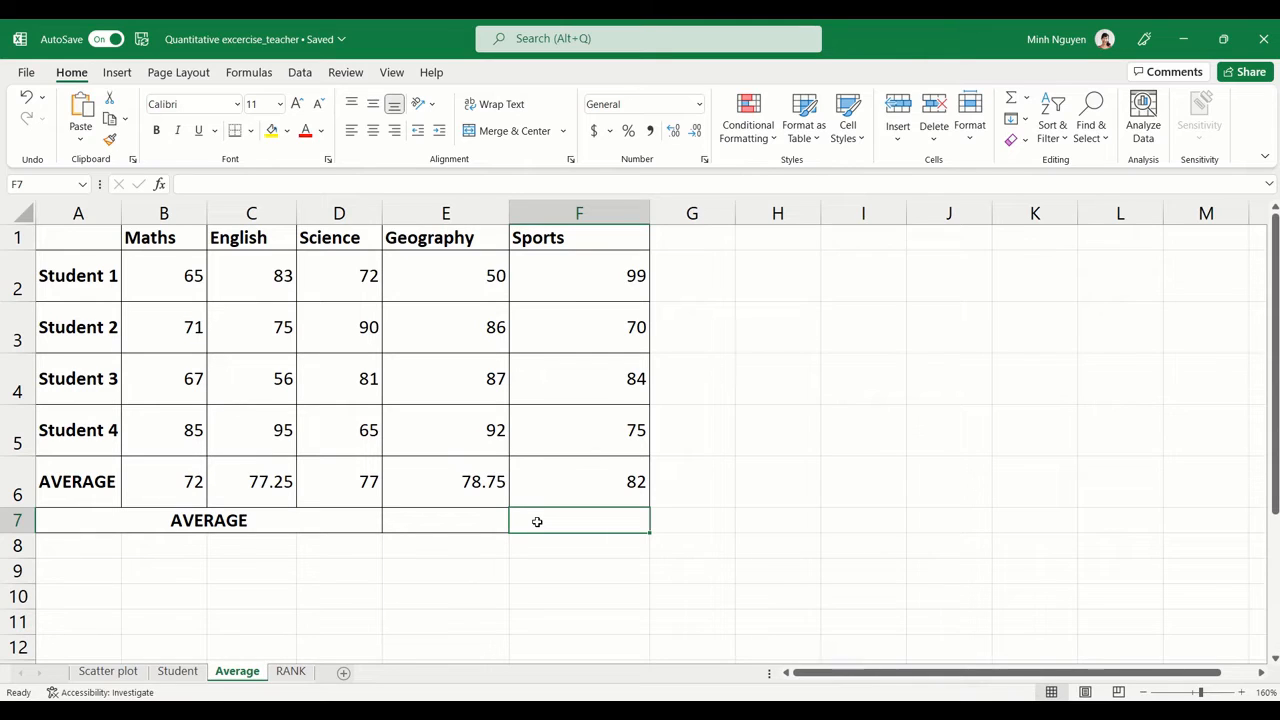
left_click_drag(166, 277, 542, 434)
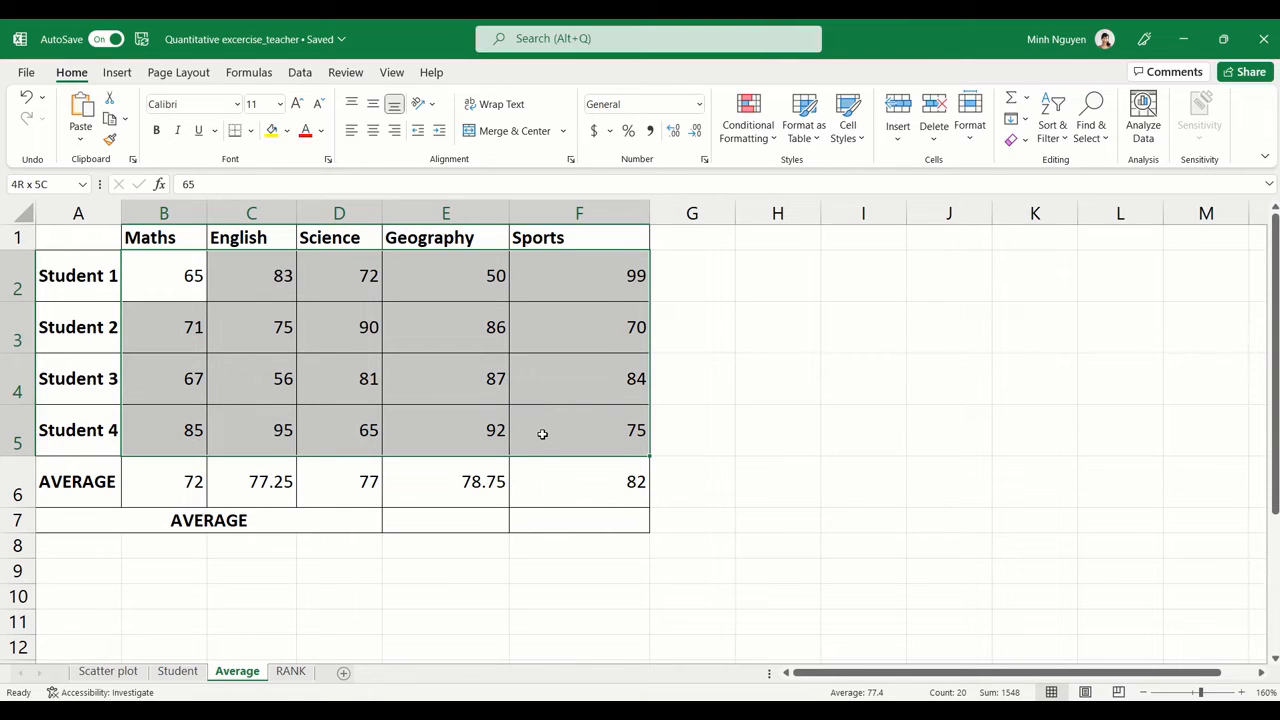
left_click(557, 516)
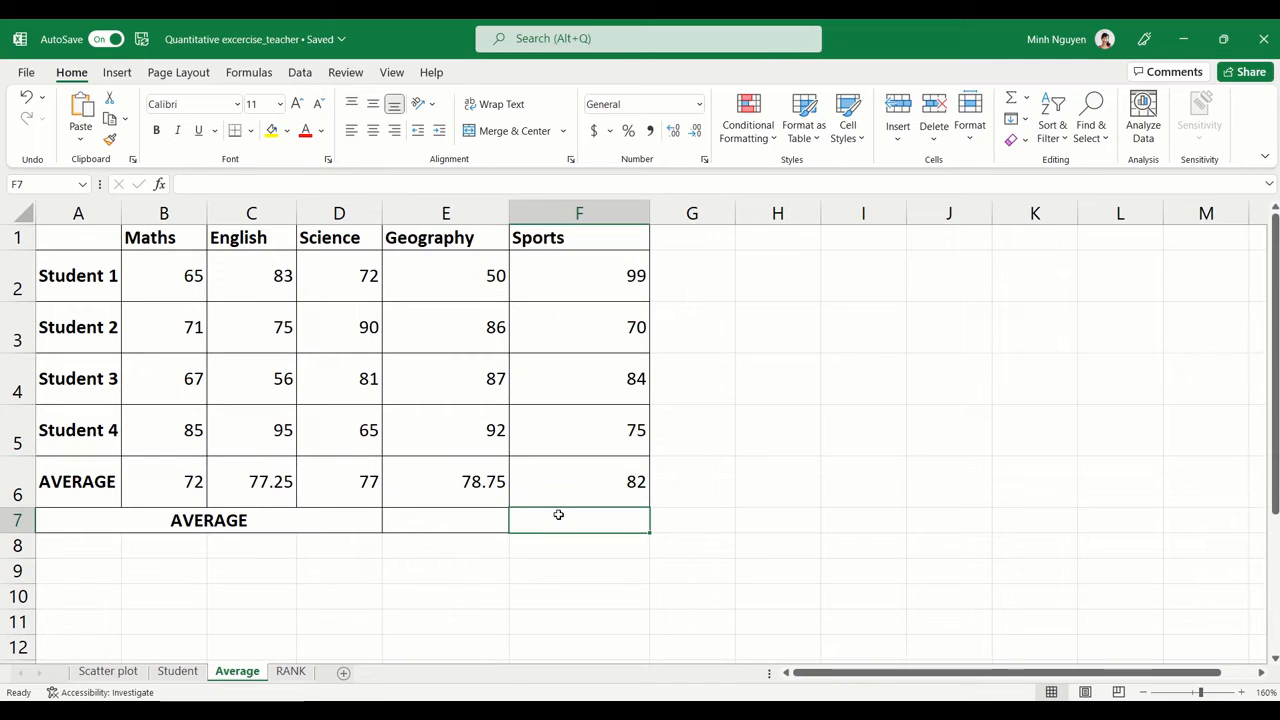
type("=AV")
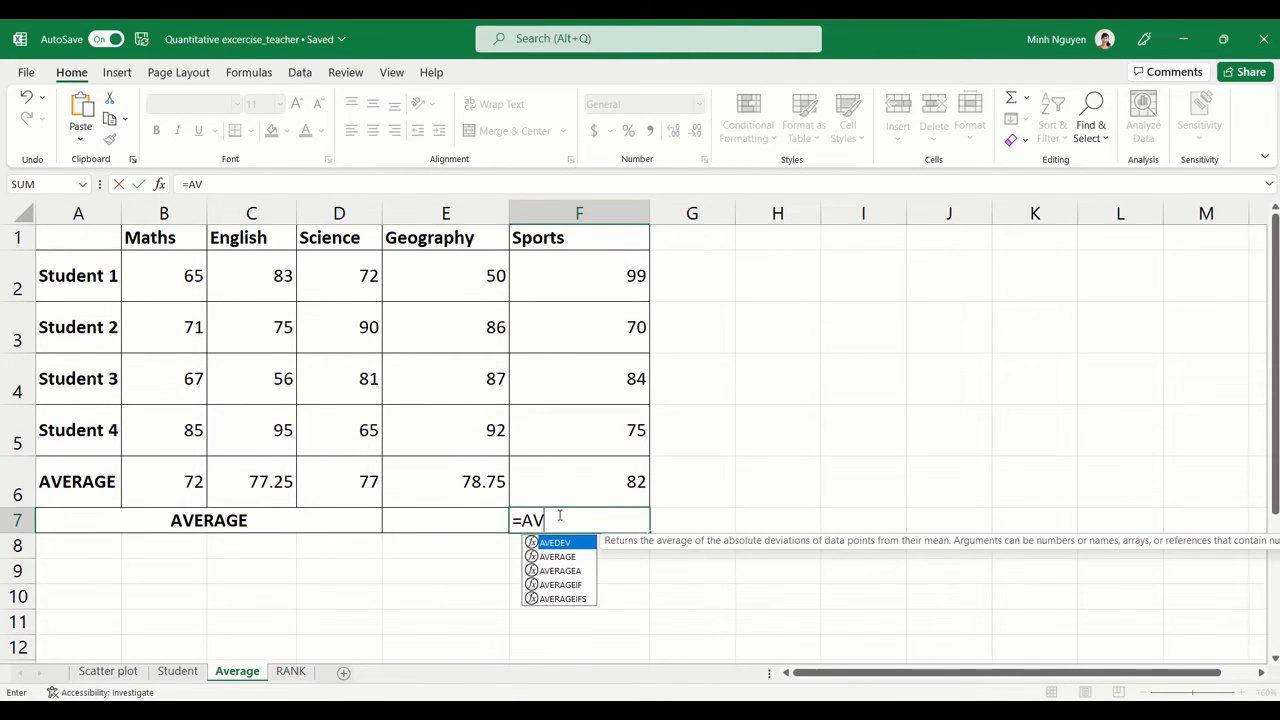
key("Down")
key("Tab")
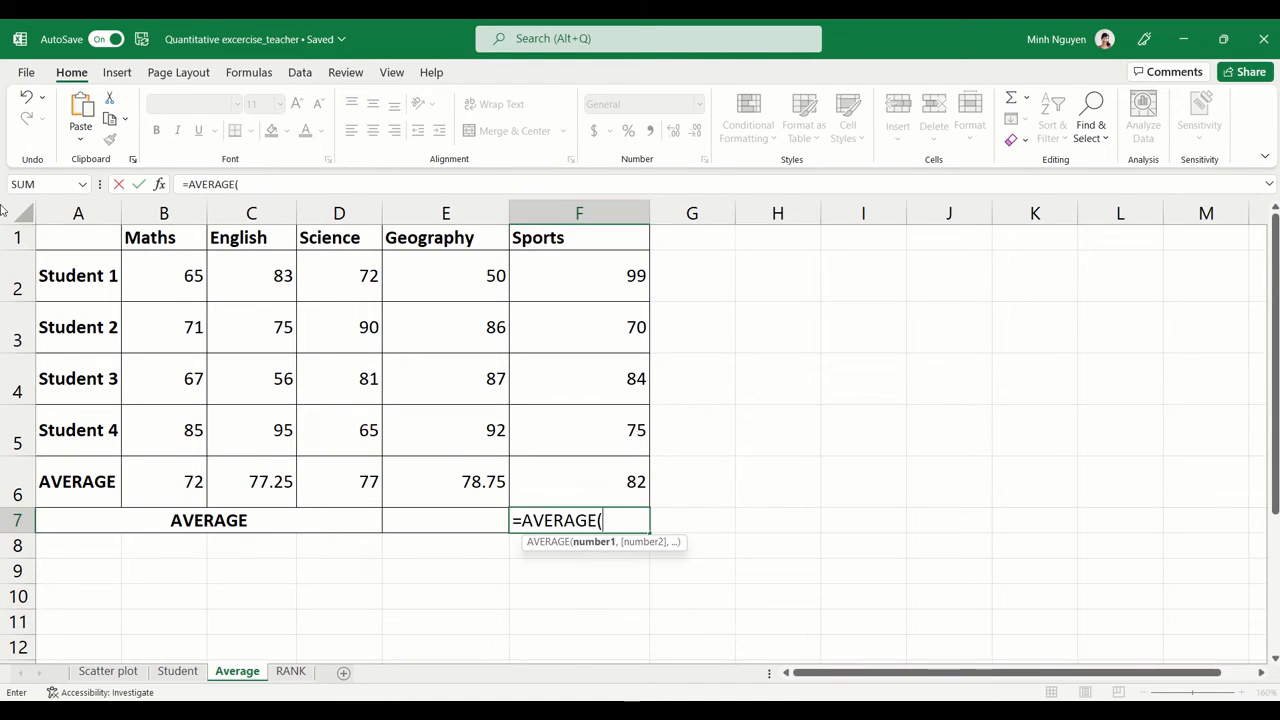
left_click_drag(180, 277, 515, 424)
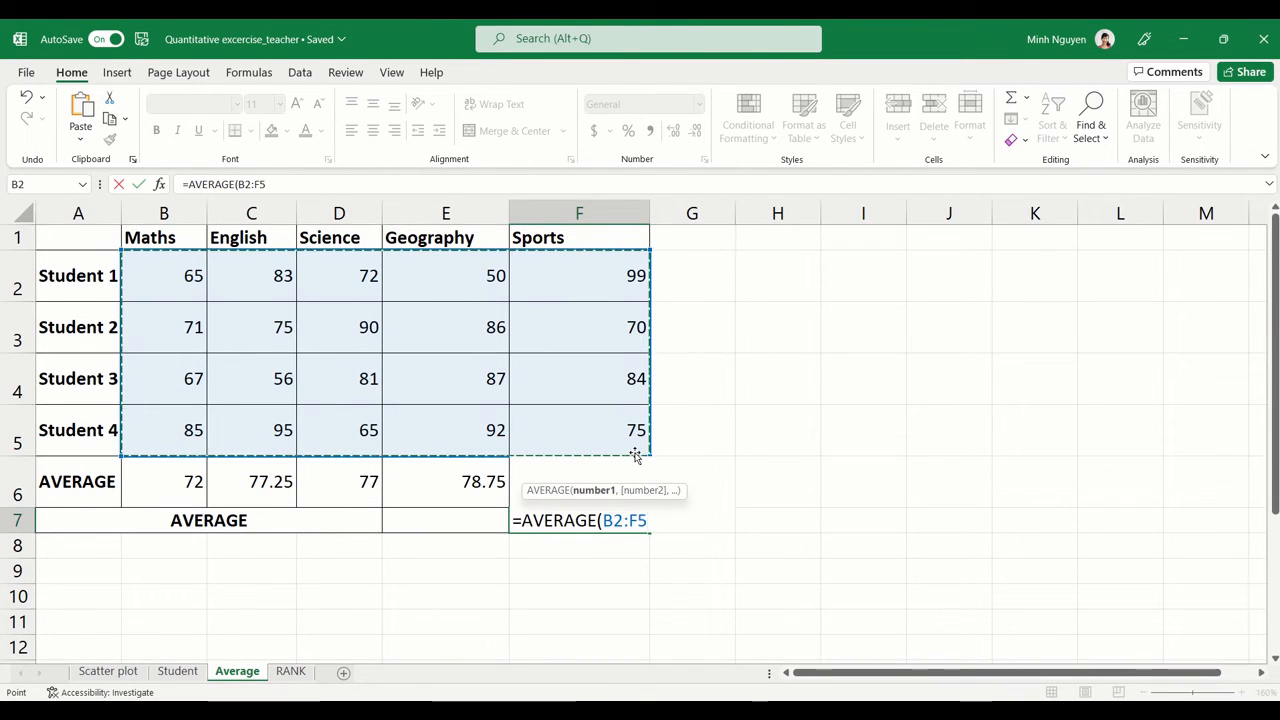
key("Return")
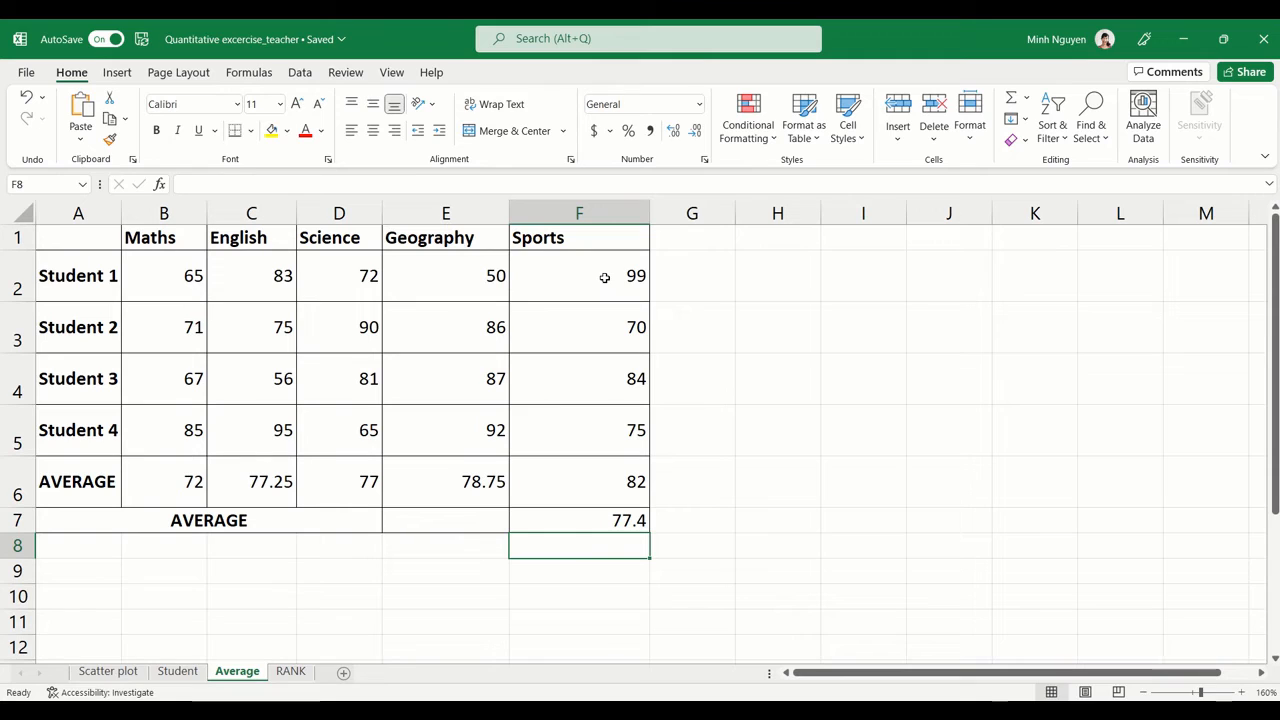
Check the quick averages of the Sports marks in F2:F5 and the Geography marks in E2:E5 without using a formula
left_click_drag(604, 277, 612, 419)
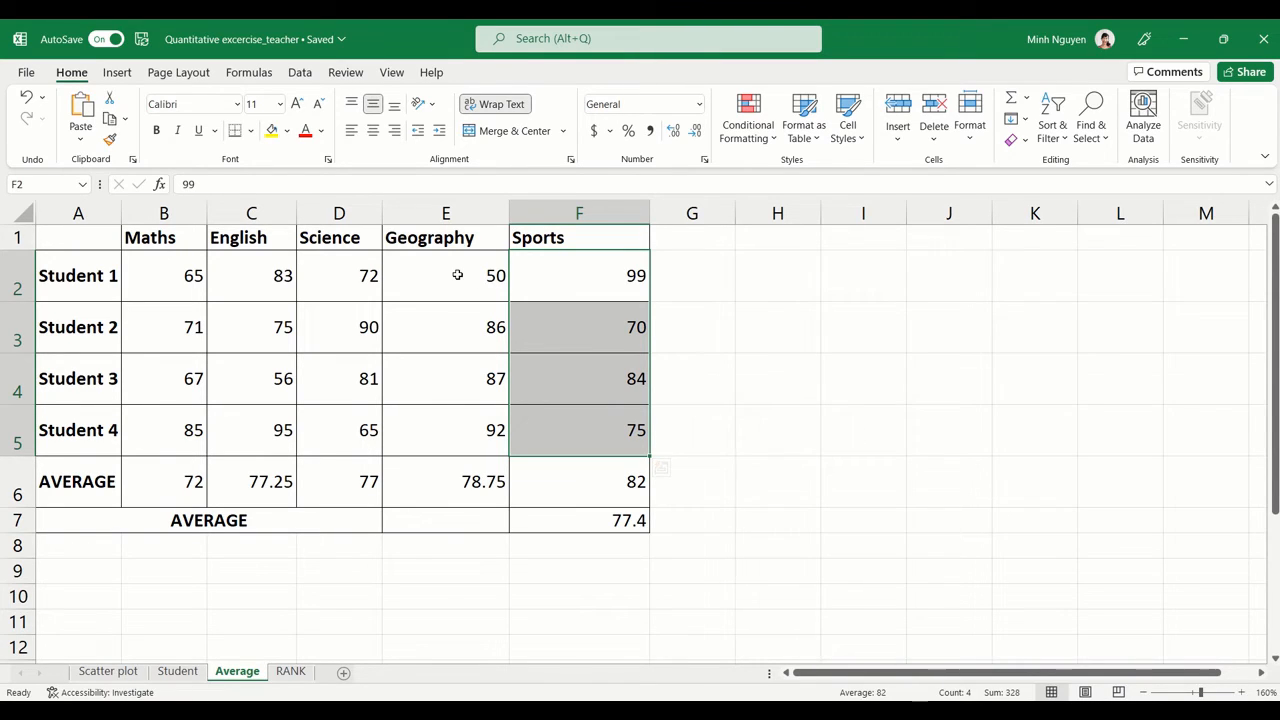
left_click_drag(457, 275, 479, 415)
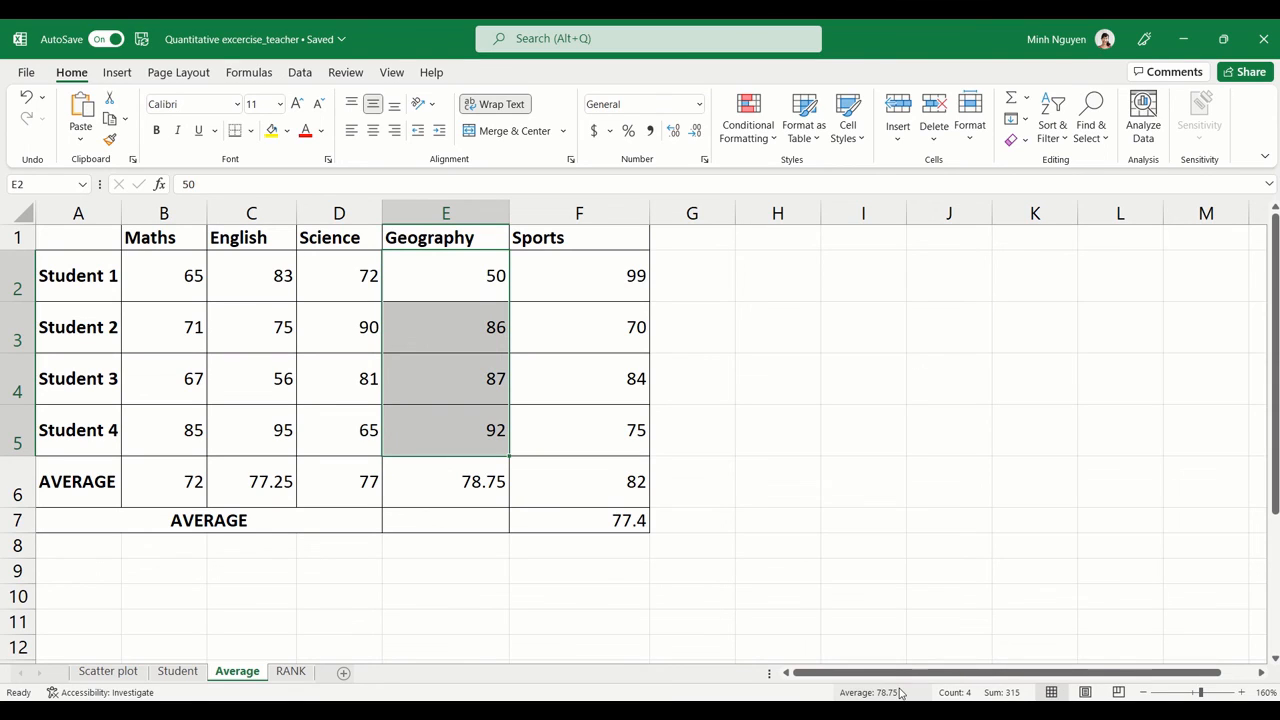
left_click(891, 577)
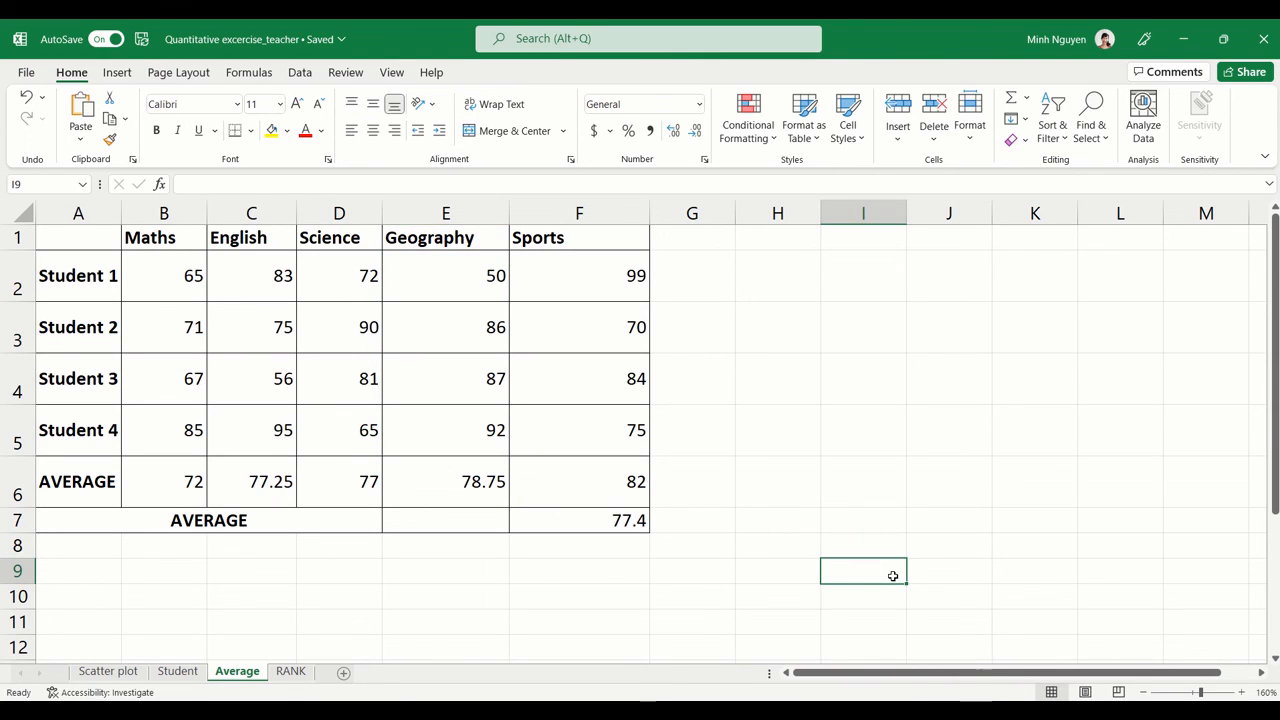